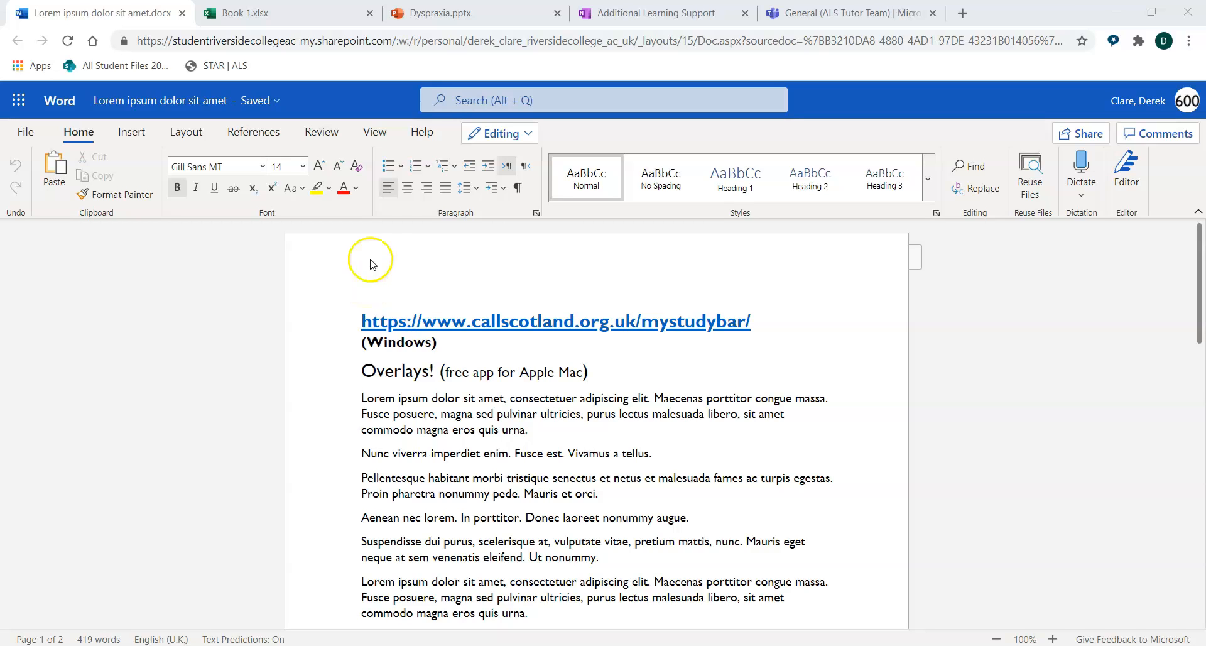
- Open the Word document in Immersive Reader and display its text preferences
left_click(375, 133)
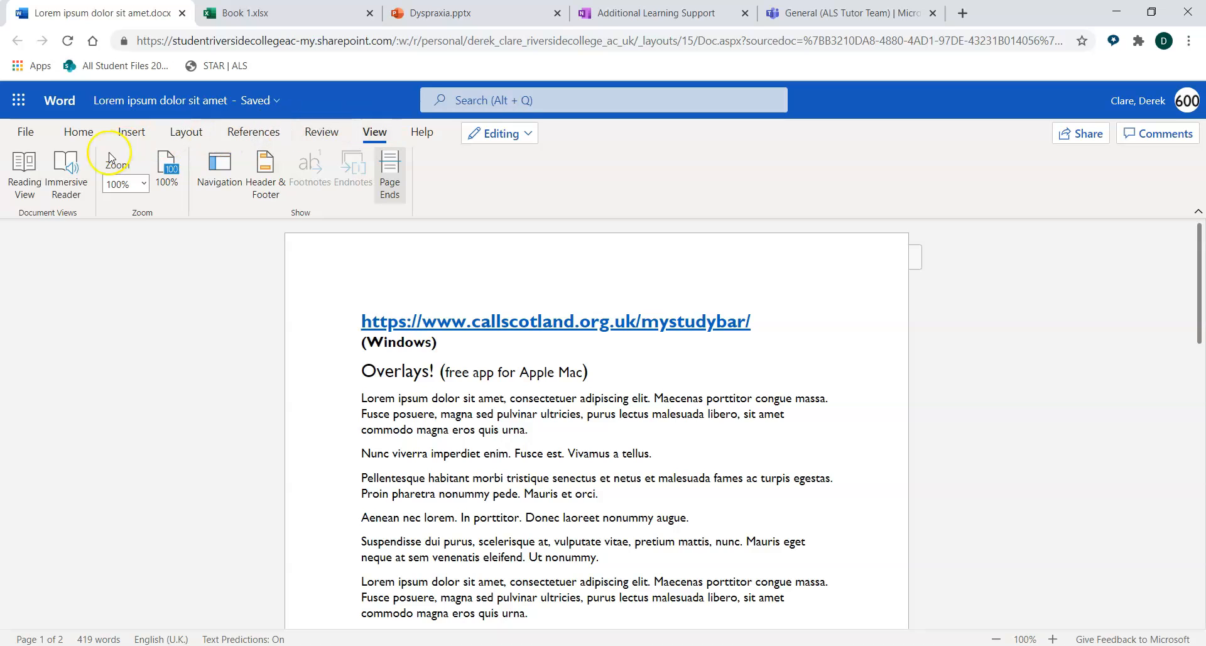
left_click(69, 168)
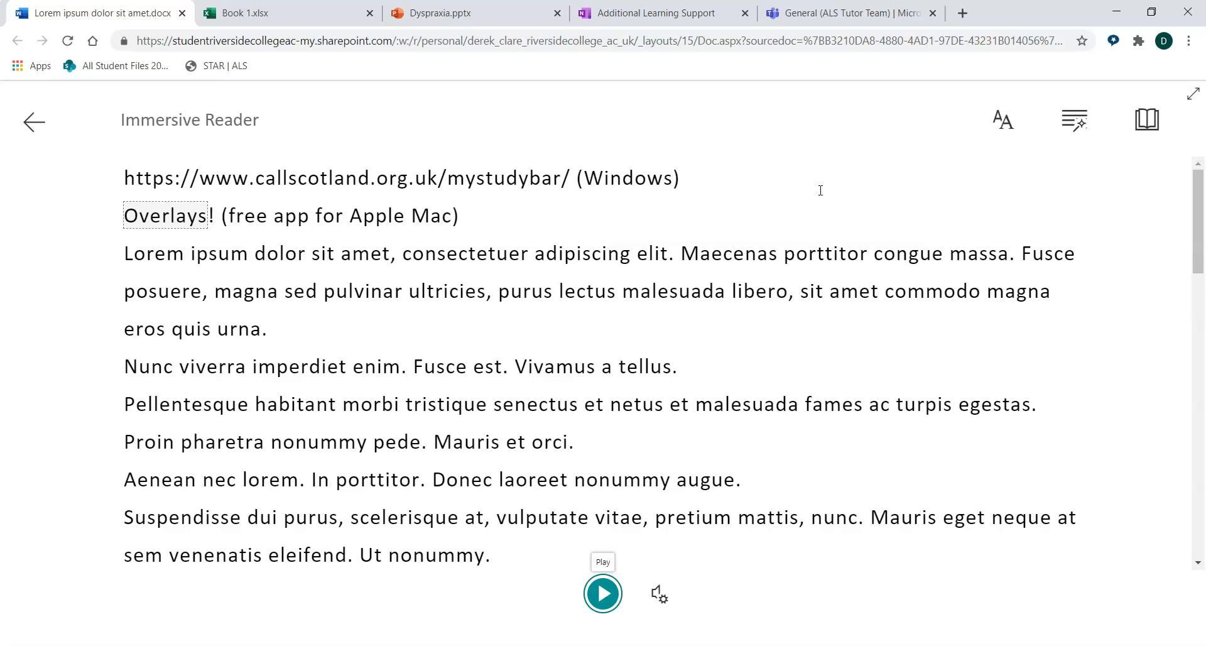
left_click_drag(876, 188, 1089, 177)
left_click(901, 187)
left_click(1004, 123)
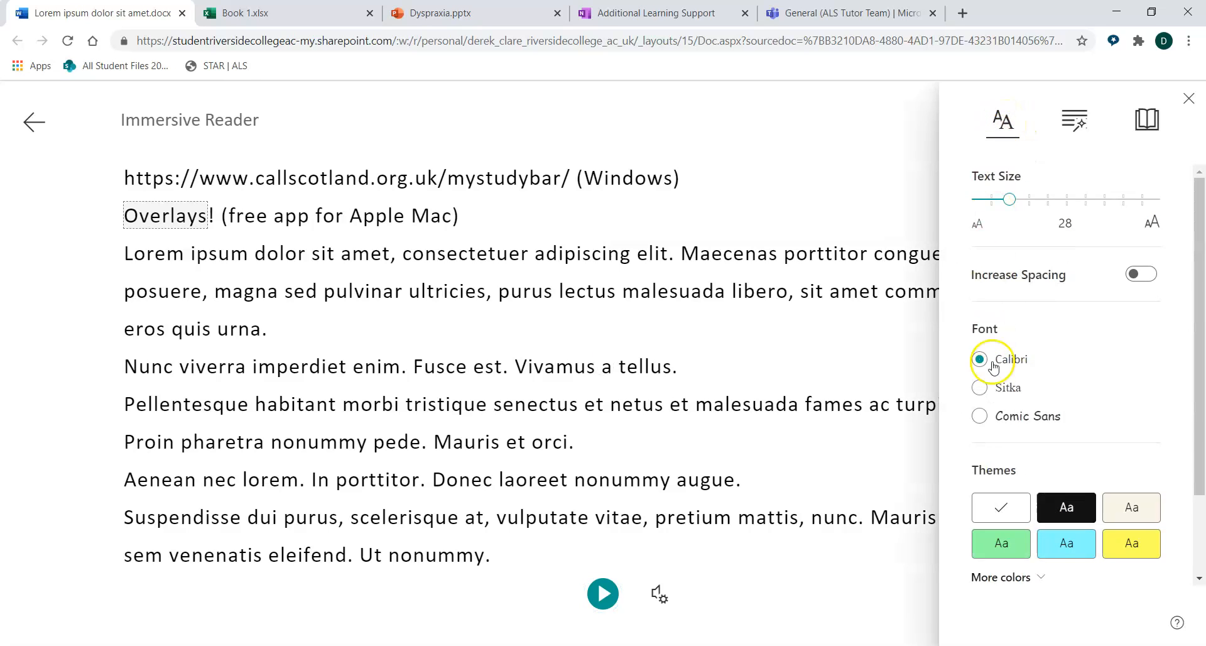
- Try the light blue, yellow and green page themes from the expanded colours, restore the white theme and close the text preferences
left_click(1009, 578)
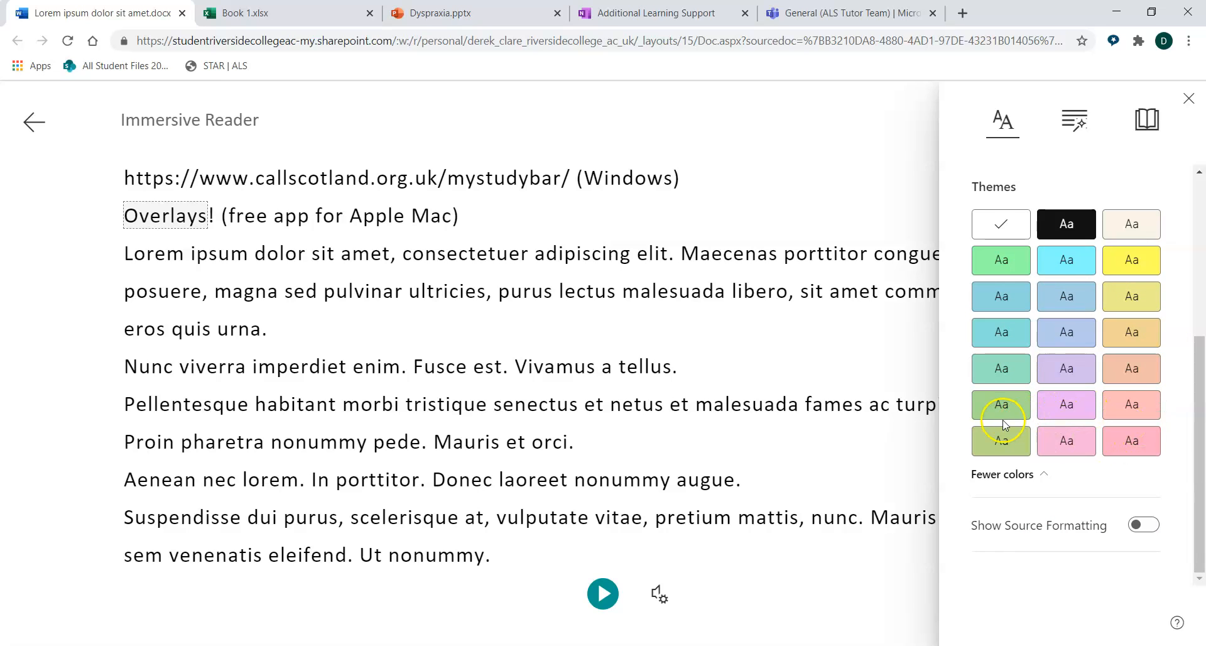
left_click(1064, 339)
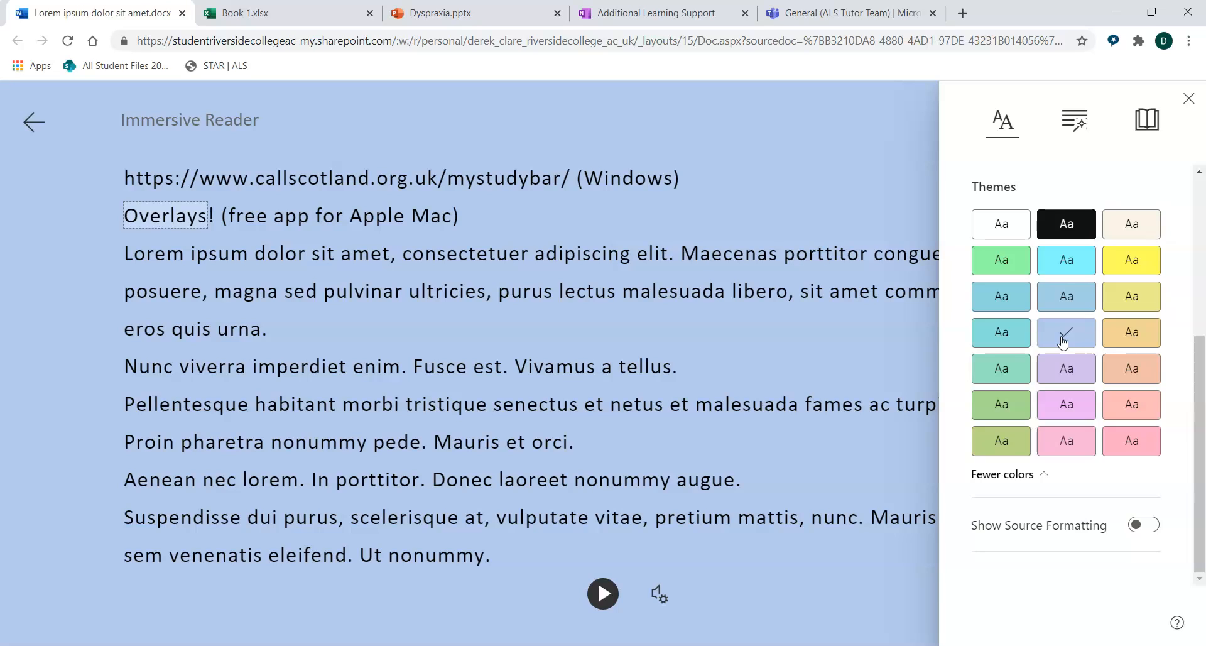
left_click(1139, 299)
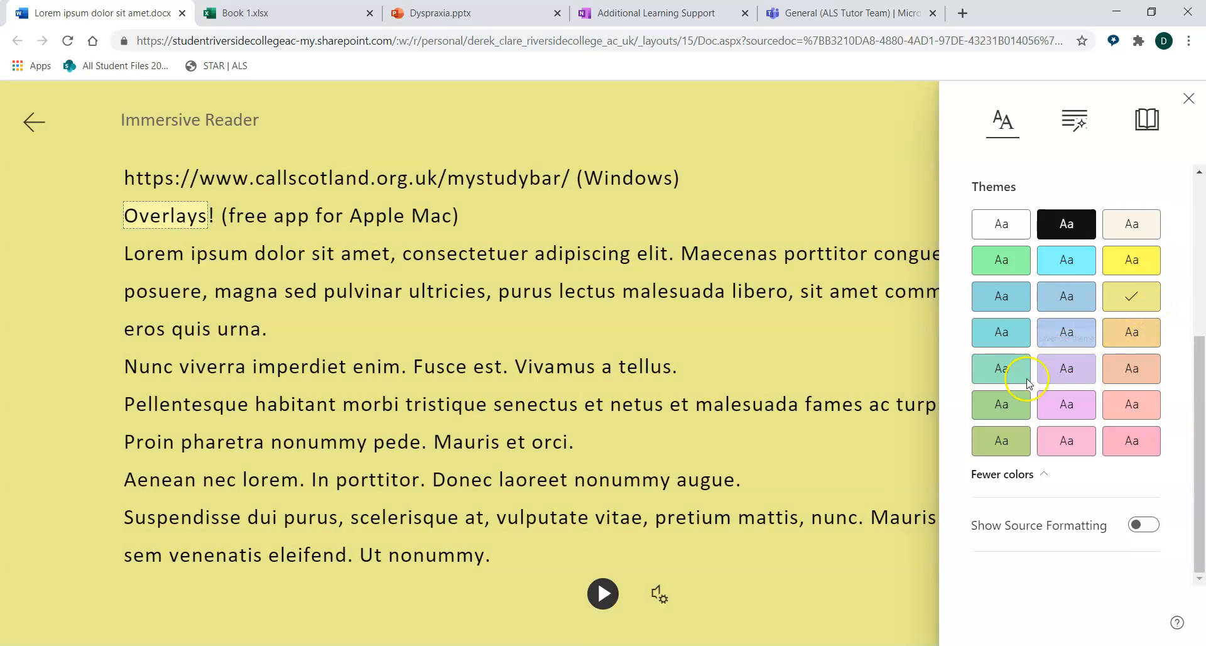
left_click(1002, 404)
left_click(1007, 117)
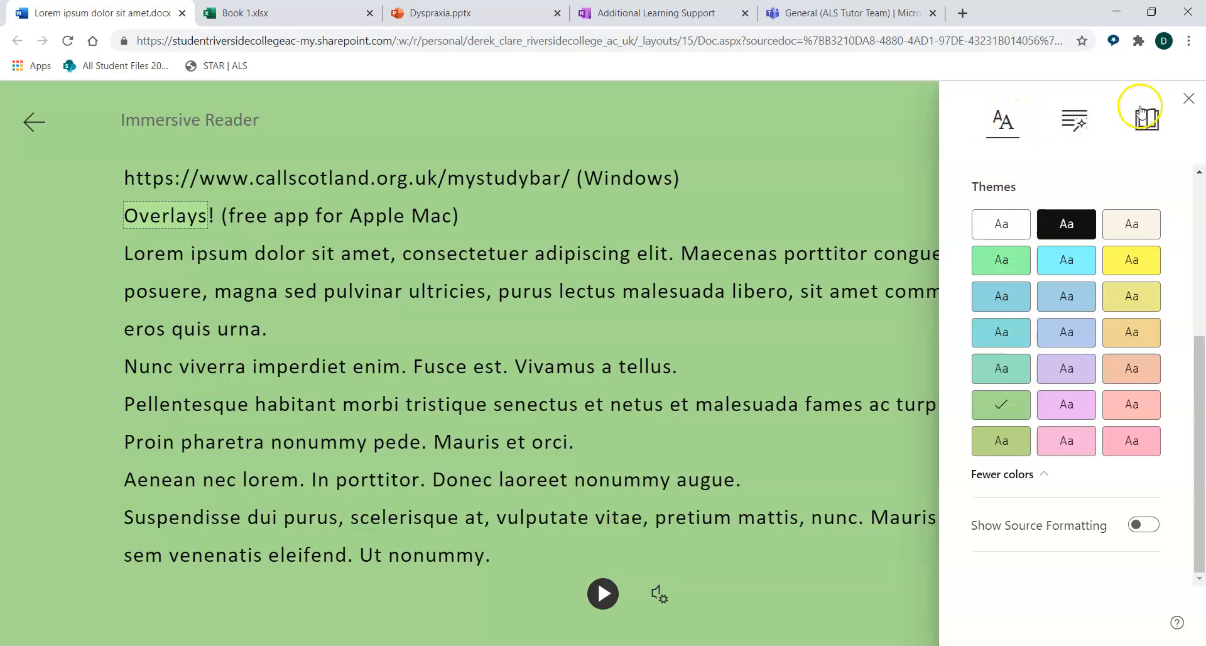
left_click(999, 226)
left_click(1190, 99)
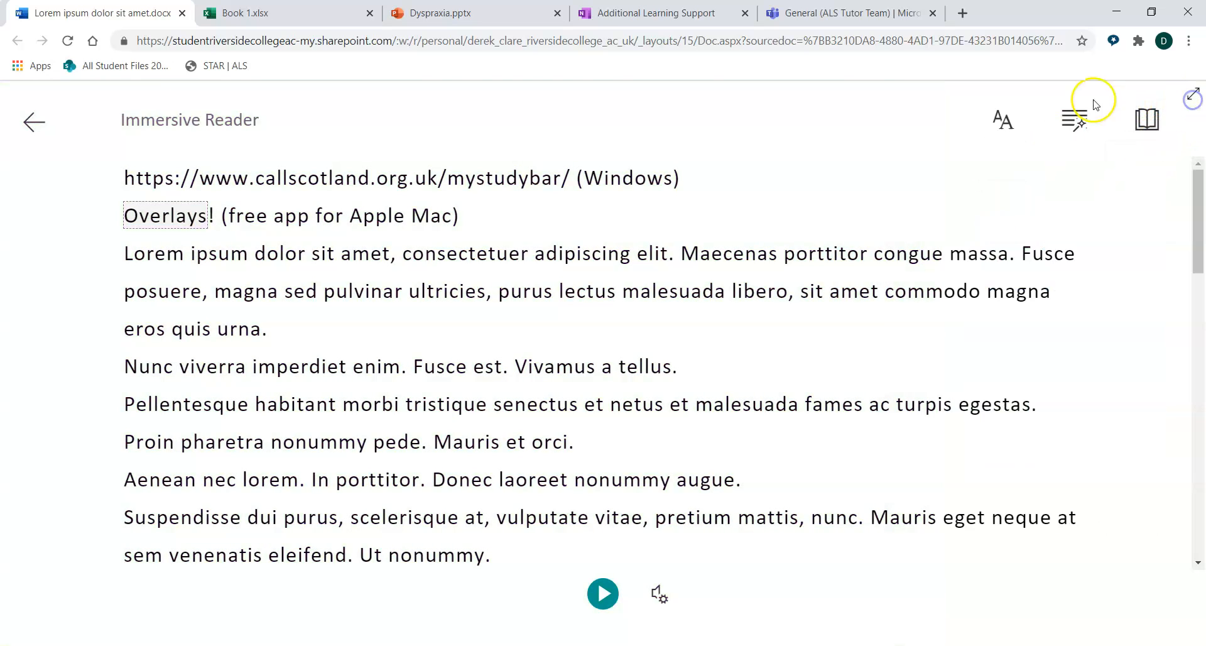
- Switch to the Book 1.xlsx workbook in Excel and fill the entire sheet with a medium blue theme colour
left_click(279, 17)
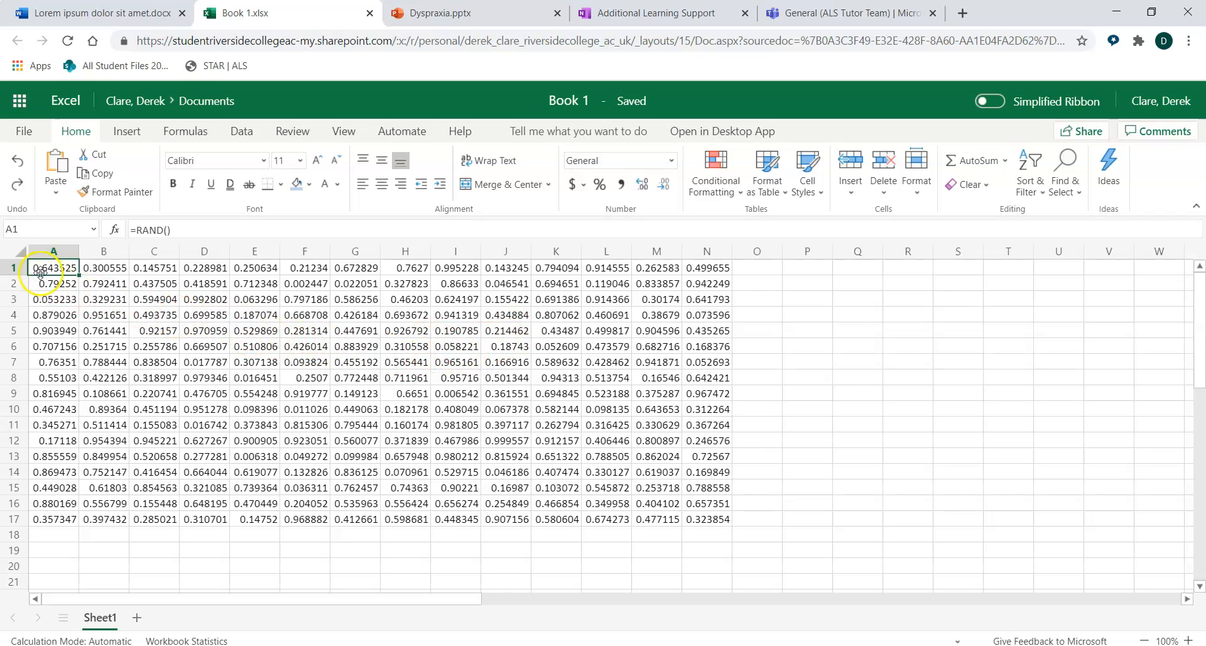
left_click(15, 252)
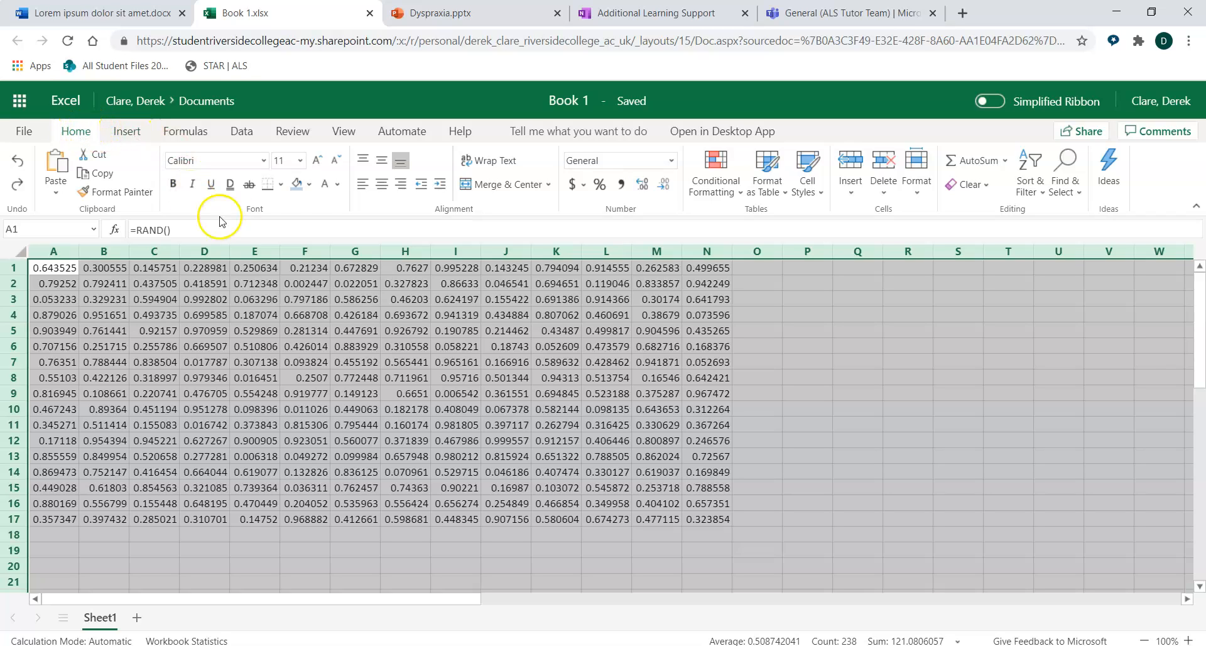
left_click(310, 184)
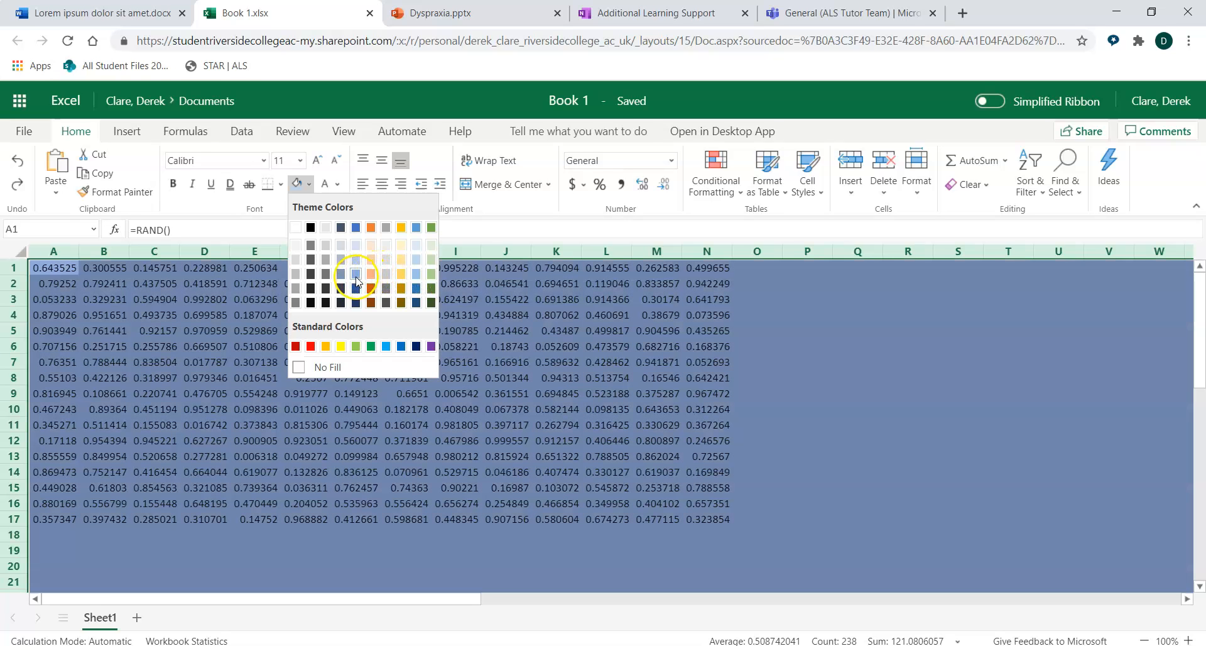
left_click(356, 276)
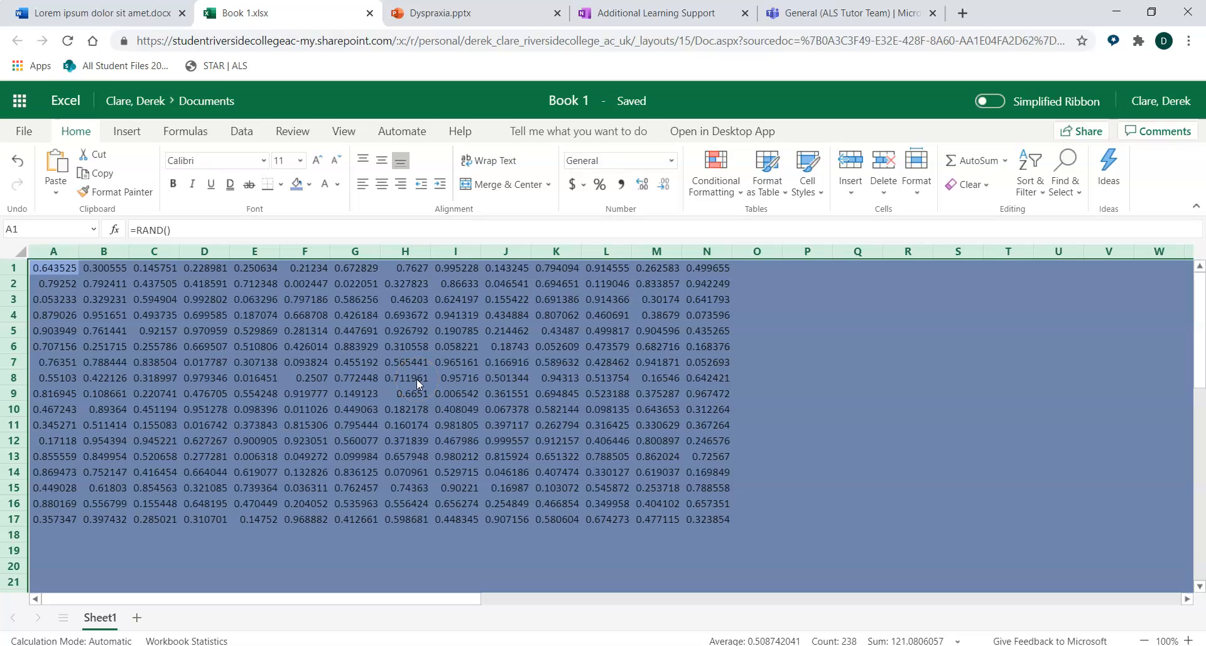
- Set the whole sheet's font colour to white and its fill to a darker blue
left_click(339, 185)
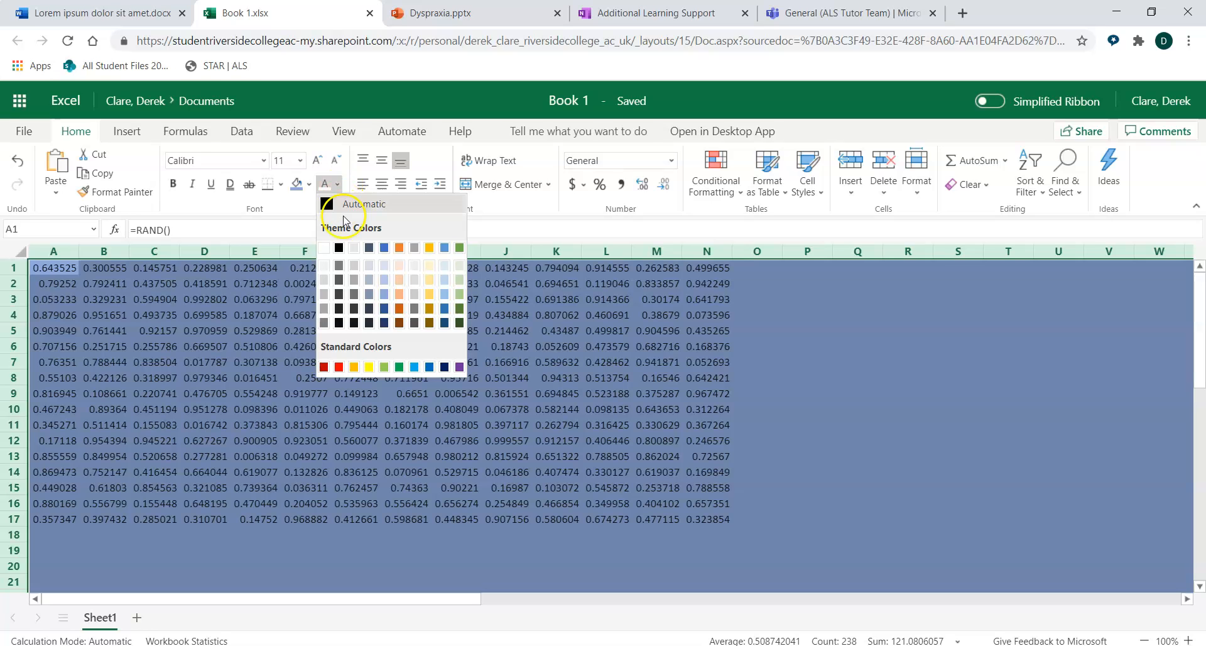
left_click(324, 248)
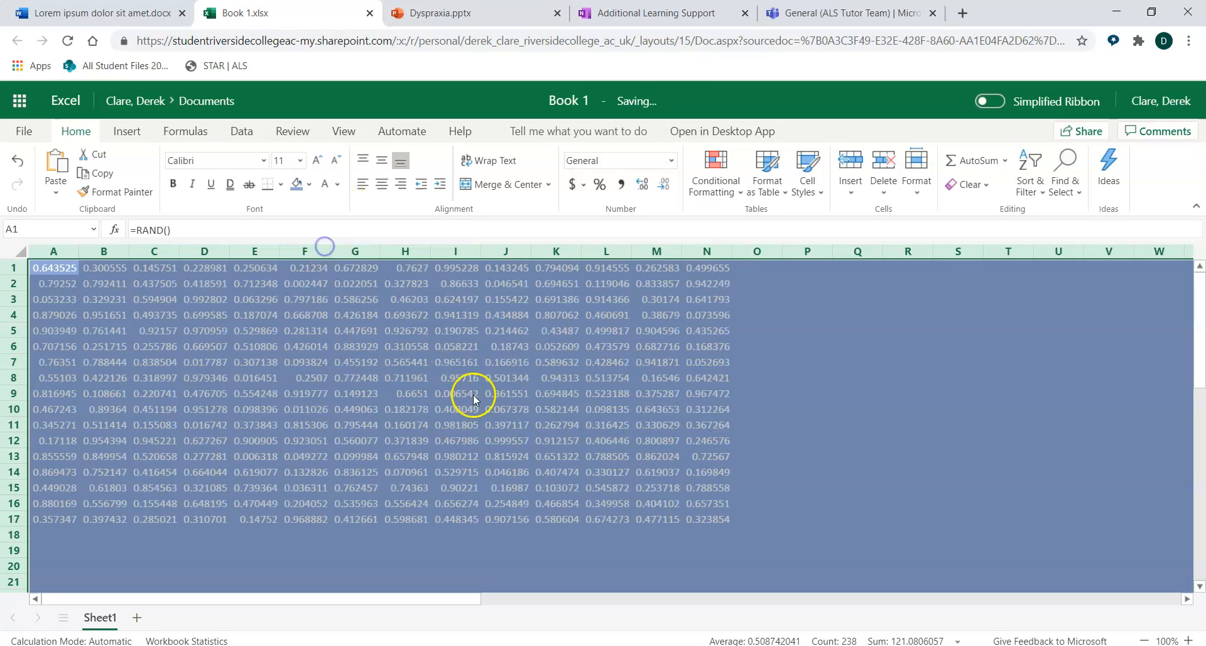
left_click(309, 187)
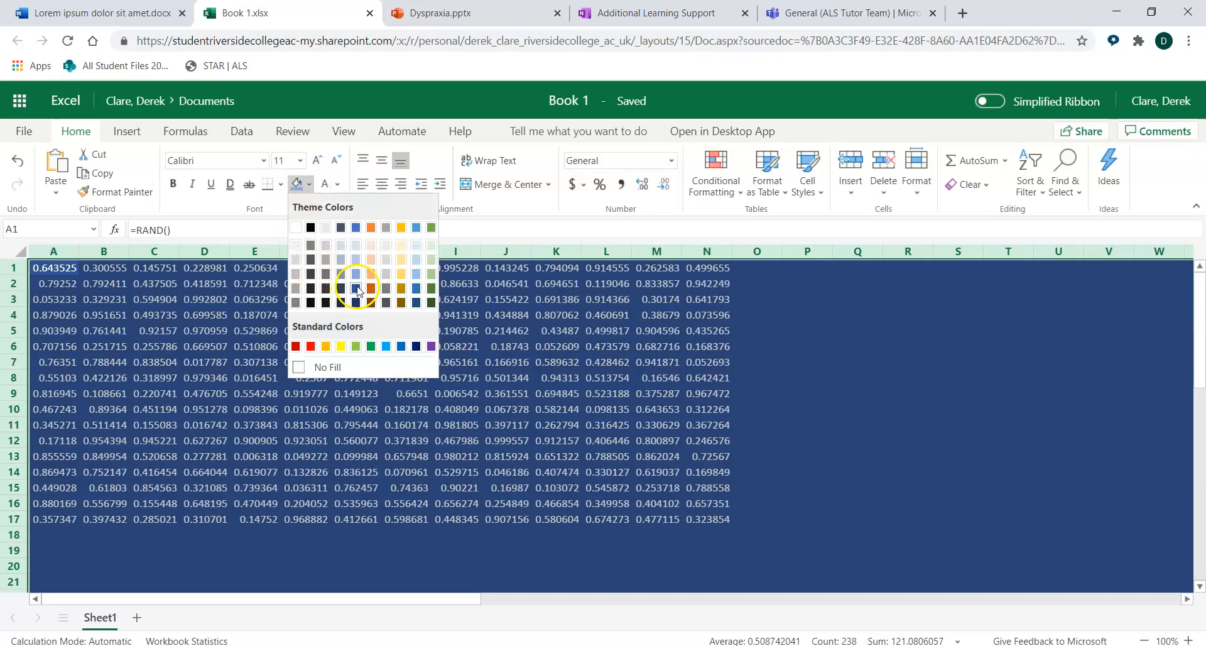
left_click(357, 288)
- Set the font colour of cell K8 to black and its fill colour to white
left_click(567, 377)
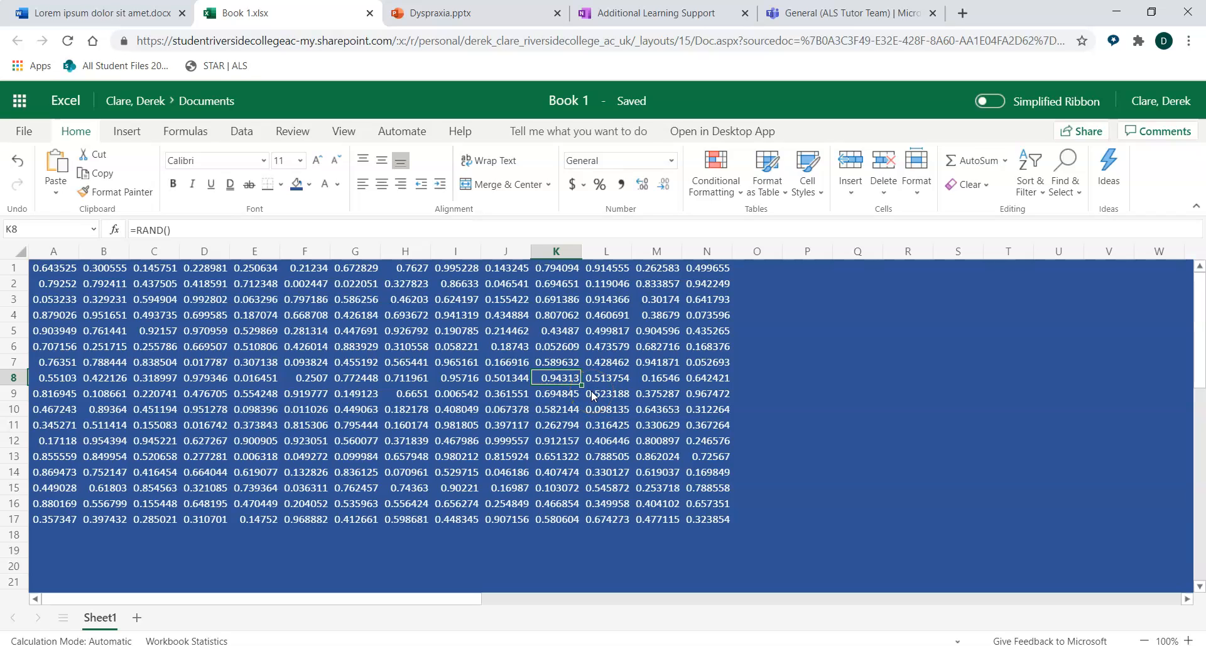
left_click(339, 184)
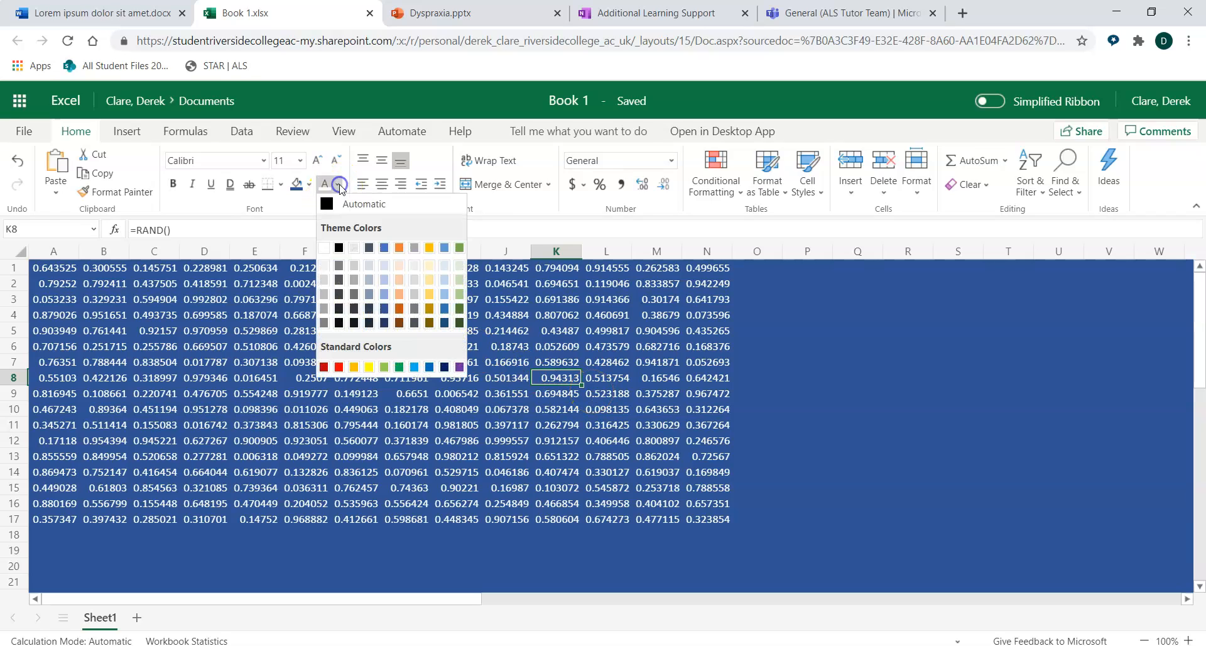
left_click(340, 248)
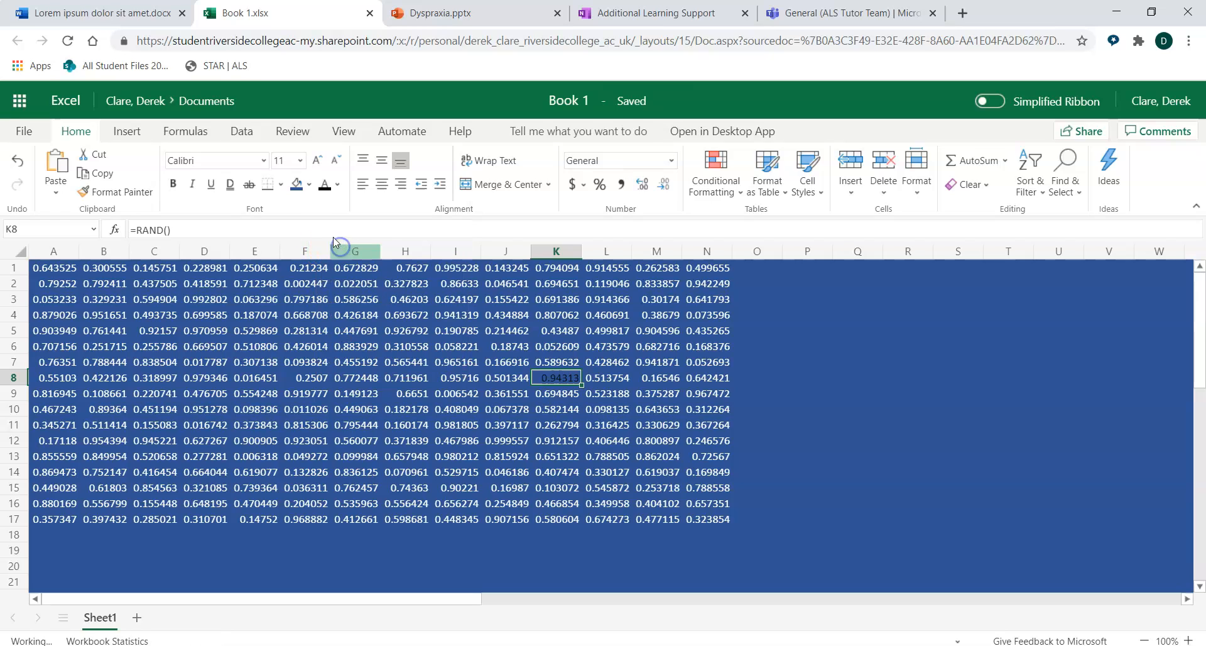
left_click(310, 185)
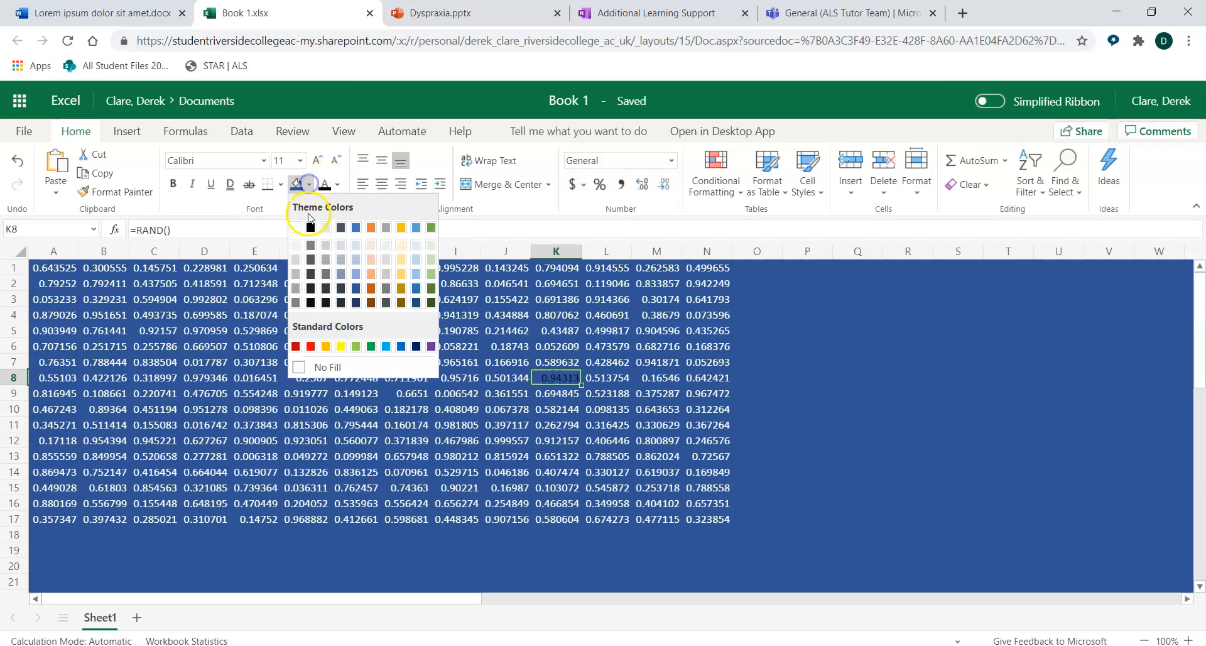
left_click(296, 228)
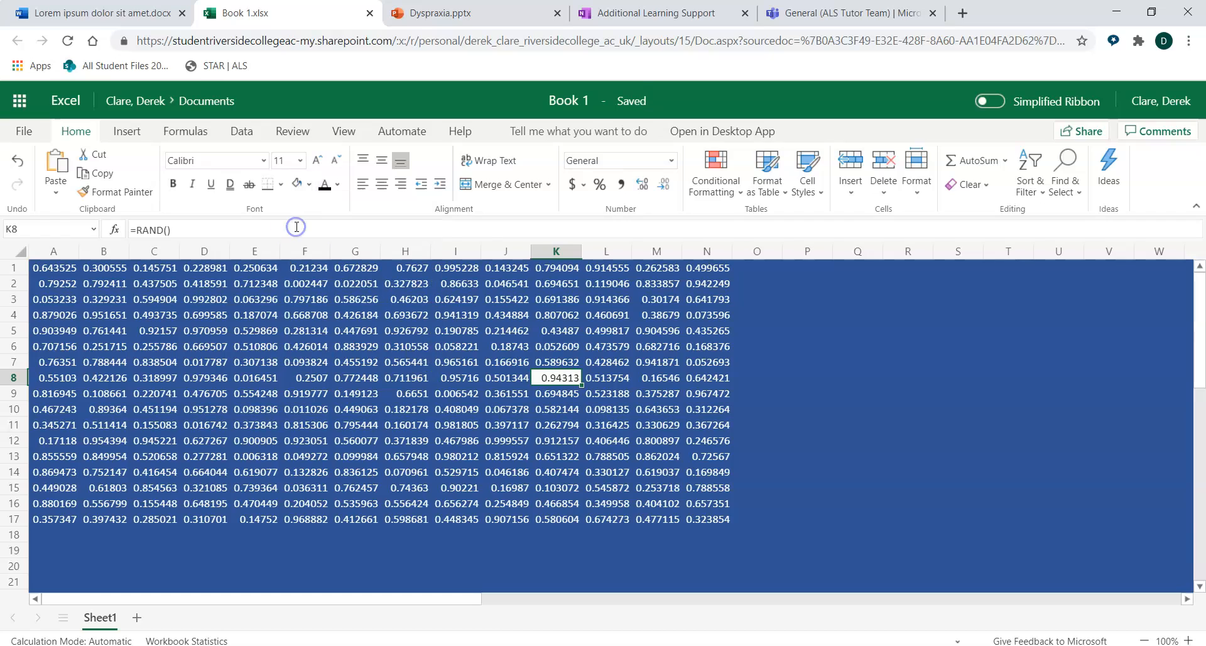
left_click(309, 184)
left_click(296, 227)
left_click(363, 350)
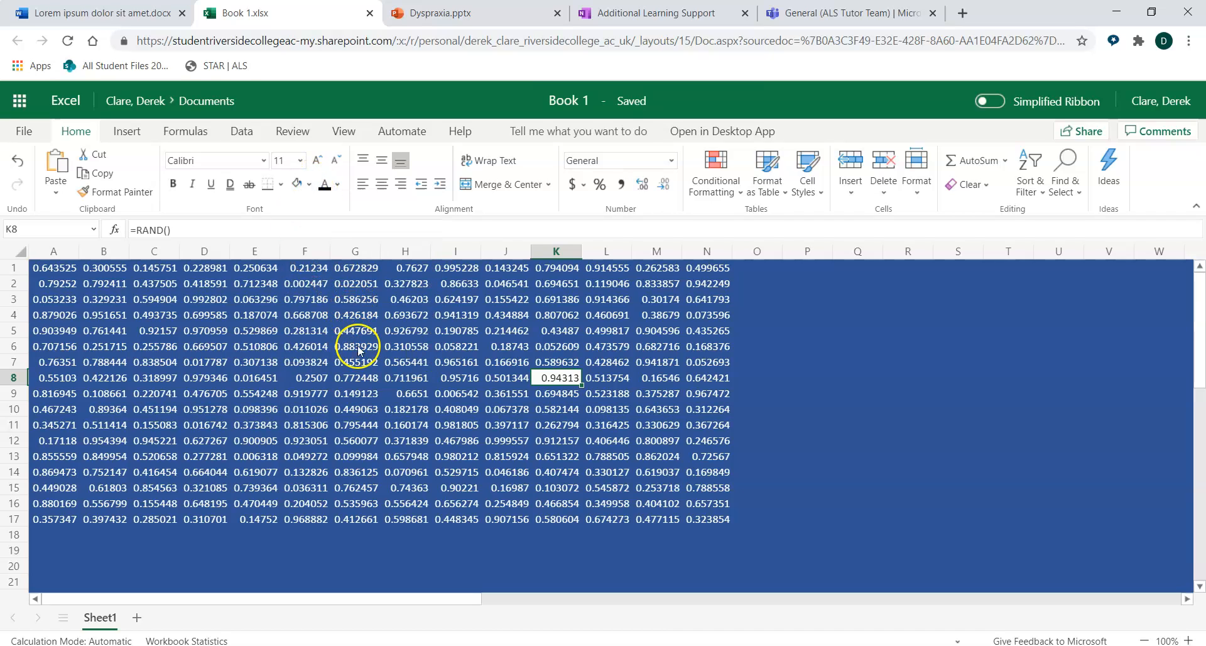
- Apply a white fill to column A and to the entire sheet
left_click(40, 252)
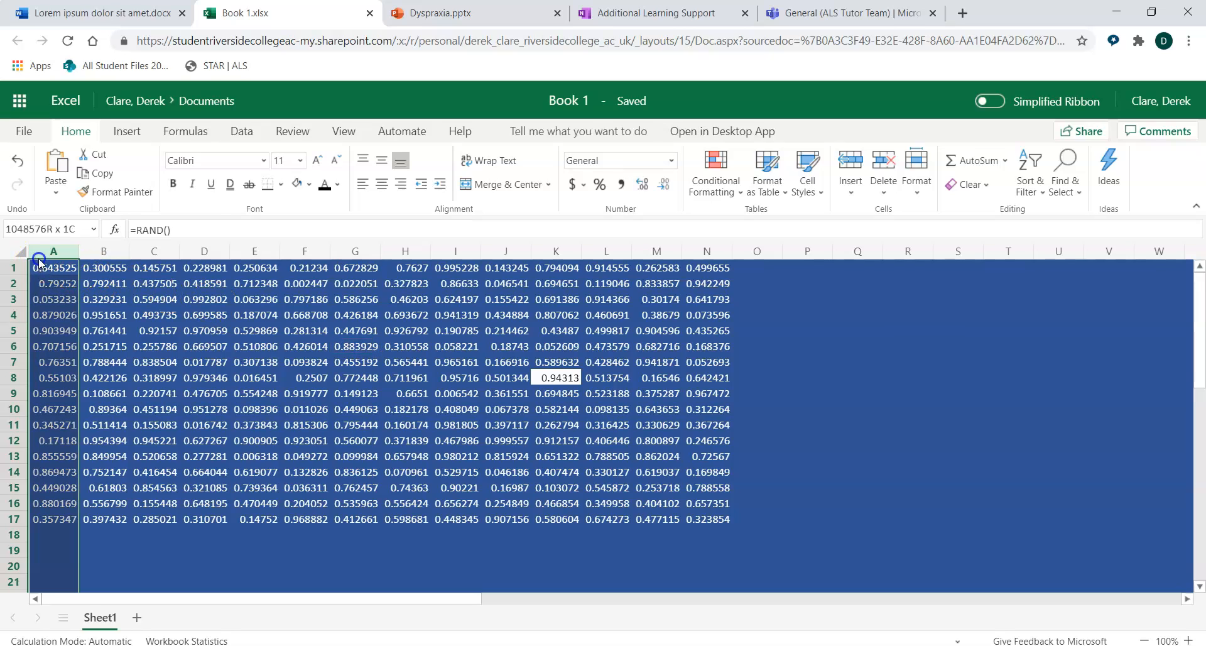
left_click(307, 187)
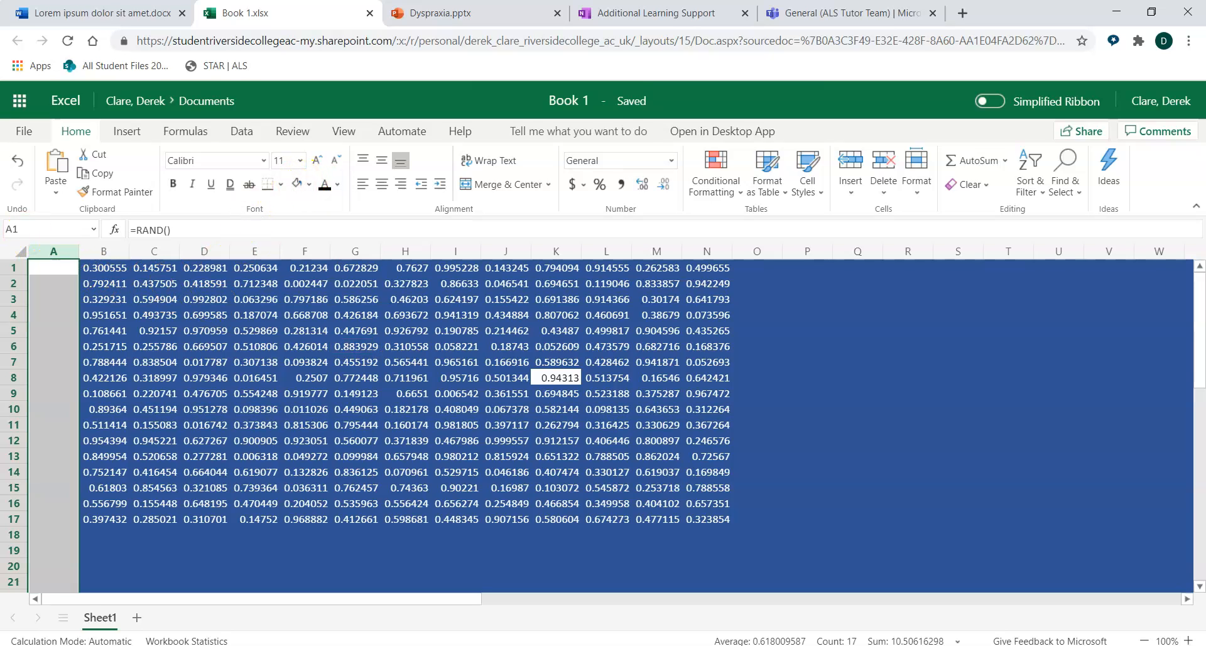
left_click(20, 252)
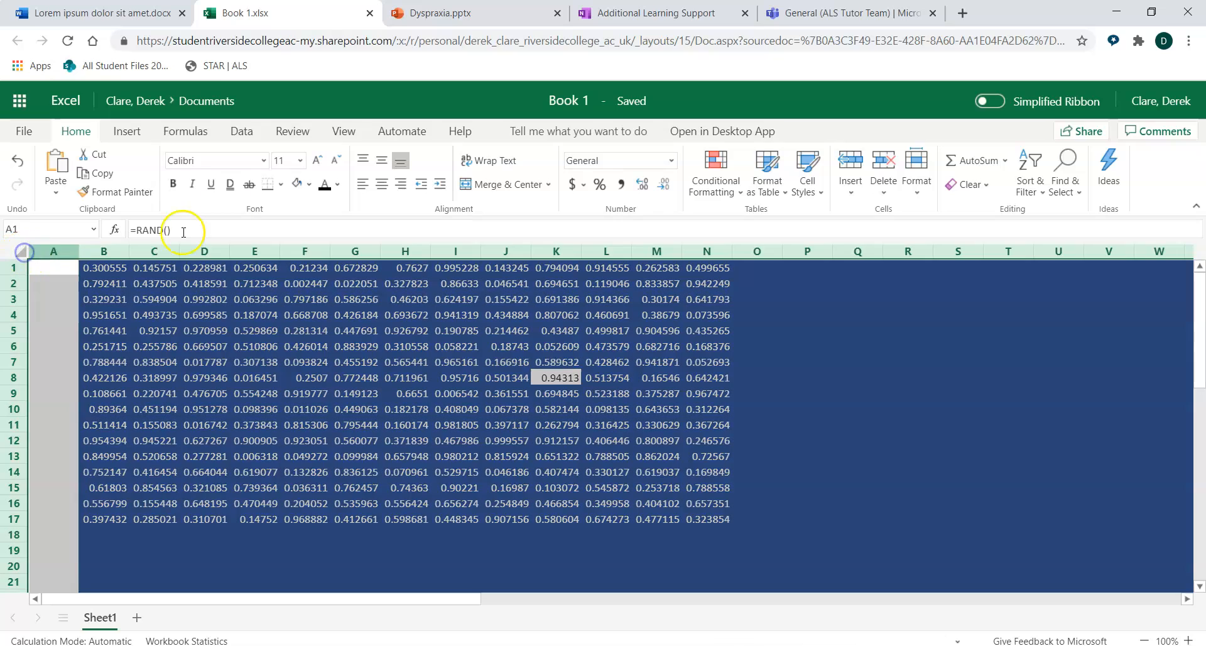
left_click(311, 185)
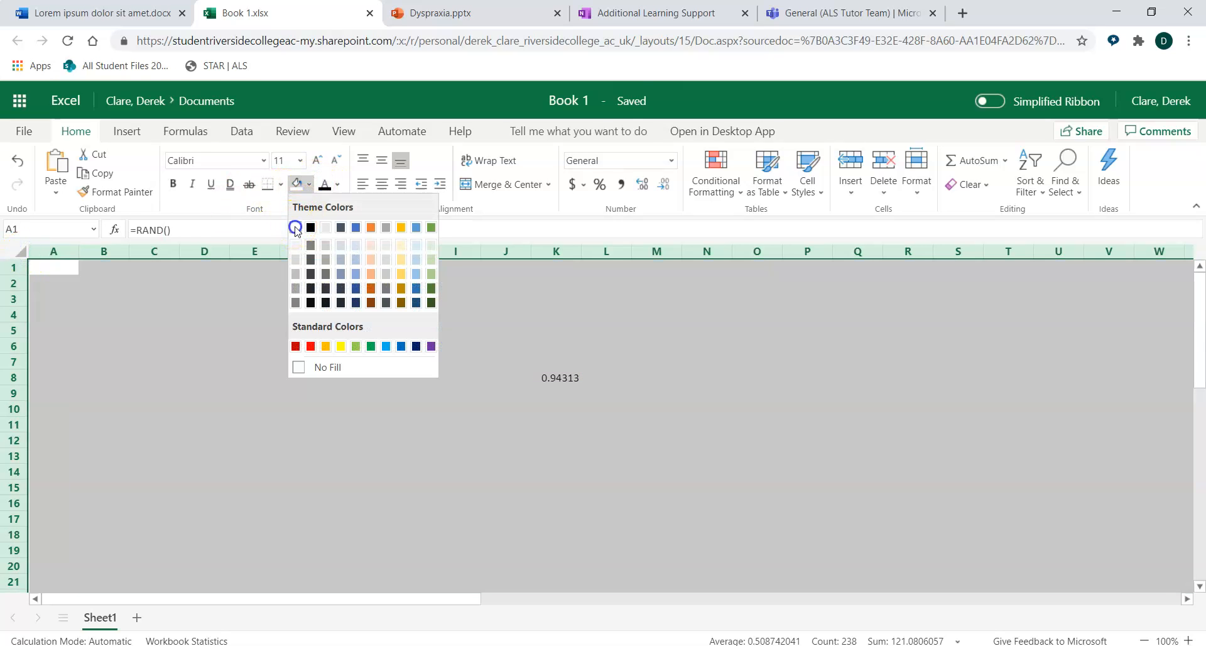
left_click(296, 227)
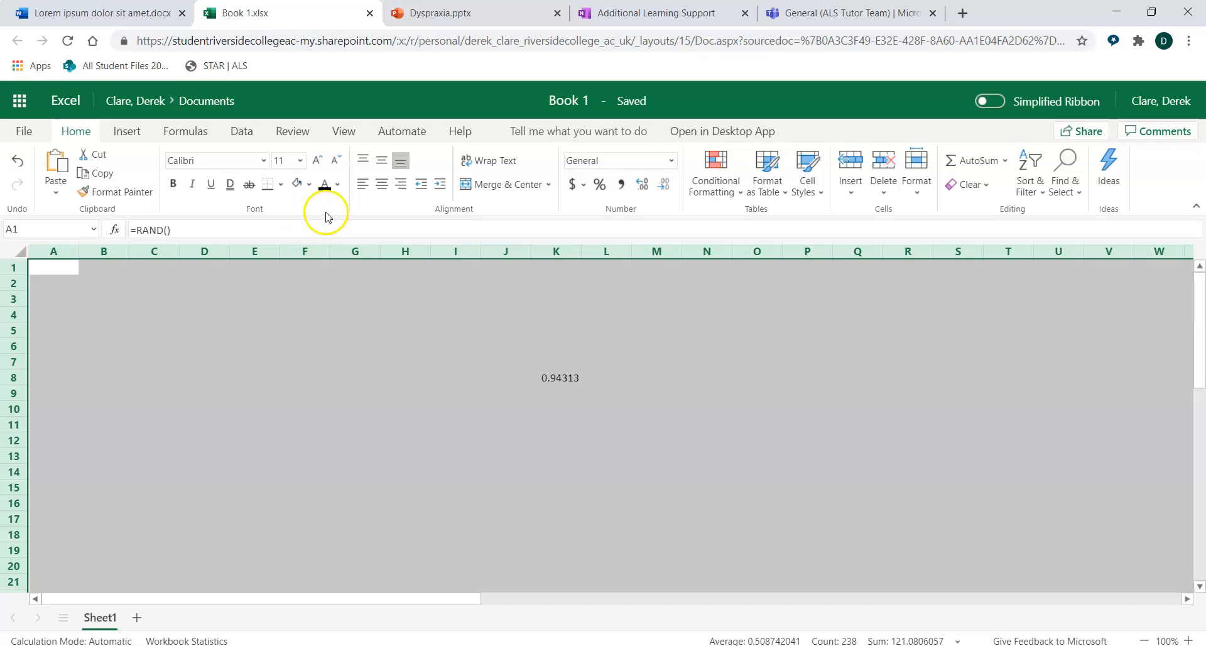
- Set the entire sheet's font colour to black and leave only cell A1 selected
left_click(338, 184)
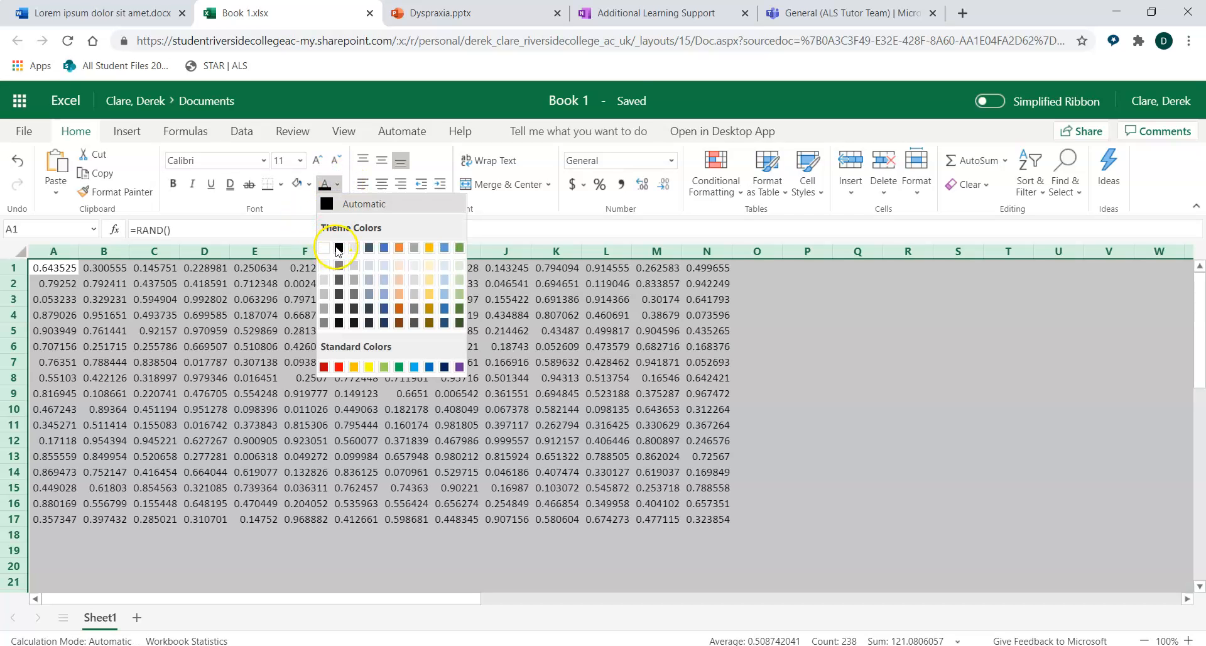
left_click(339, 250)
left_click(69, 270)
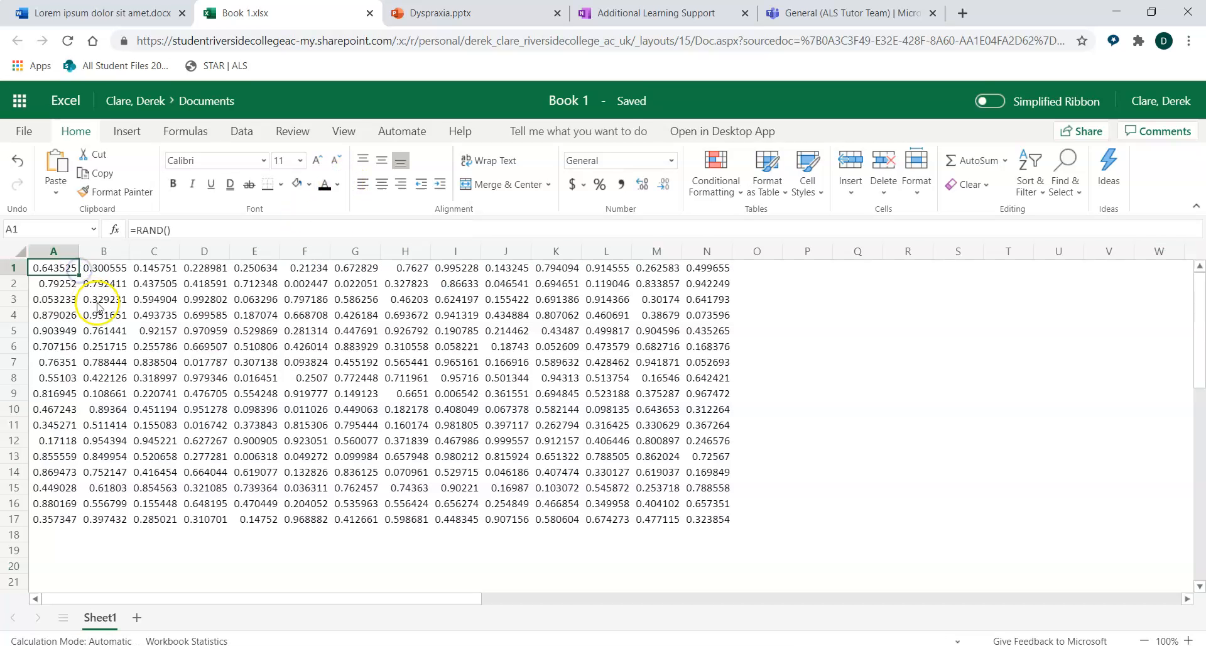